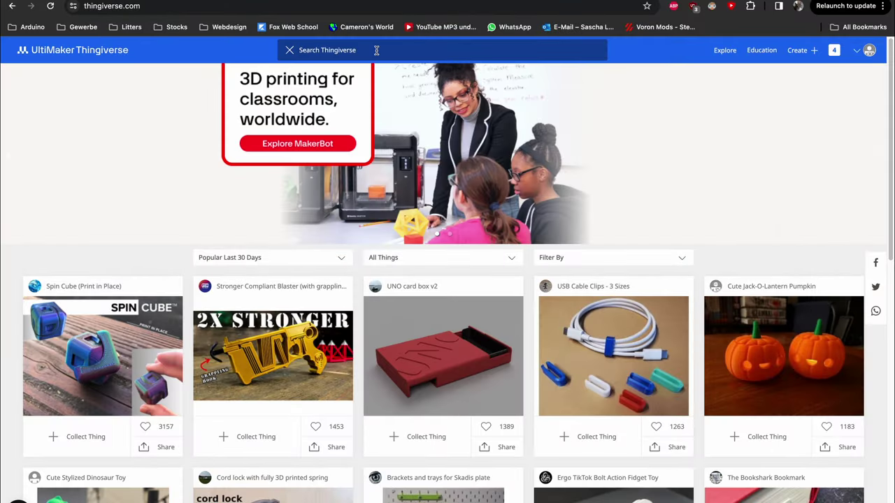
Step: Search Thingiverse for 'type 2' and open the EV charge plug holder model page
{"action": "type", "text": "type 2 holder"}
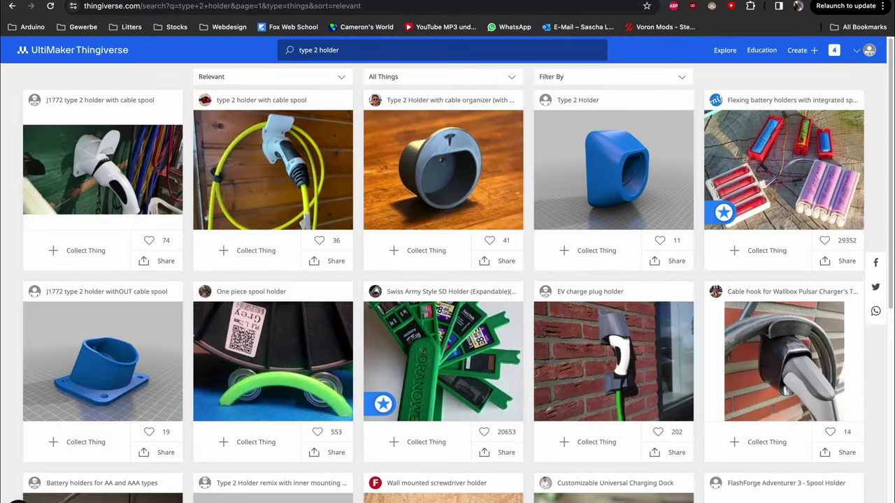
{"action": "scroll", "coordinate": [464, 194], "scroll_direction": "down", "scroll_amount": 2}
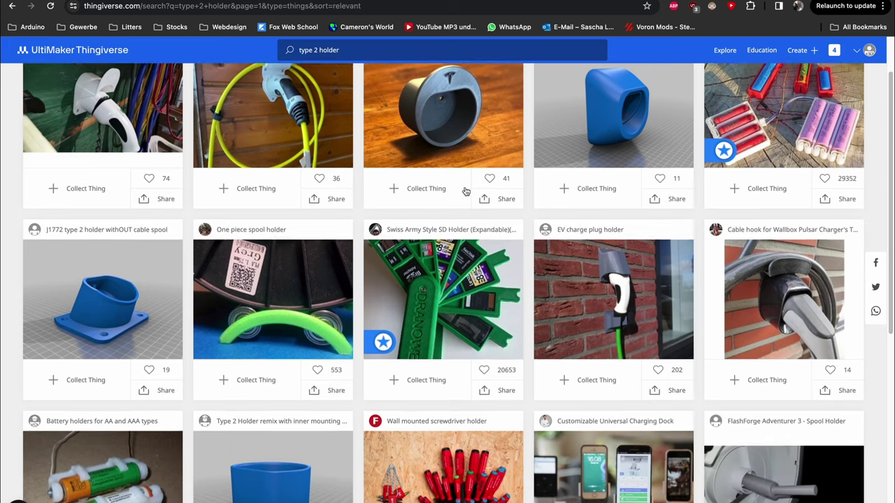
{"action": "left_click", "coordinate": [622, 270]}
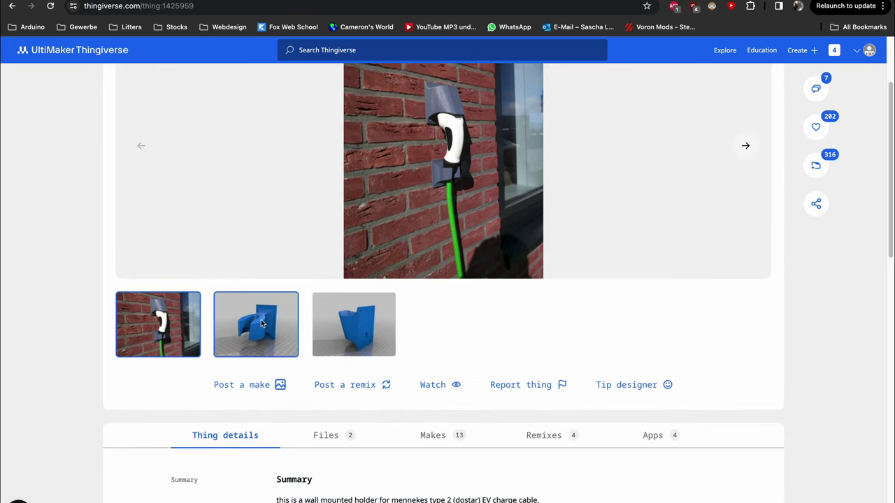
Step: Browse the holder's rendered image and third thumbnail image
{"action": "left_click", "coordinate": [261, 321]}
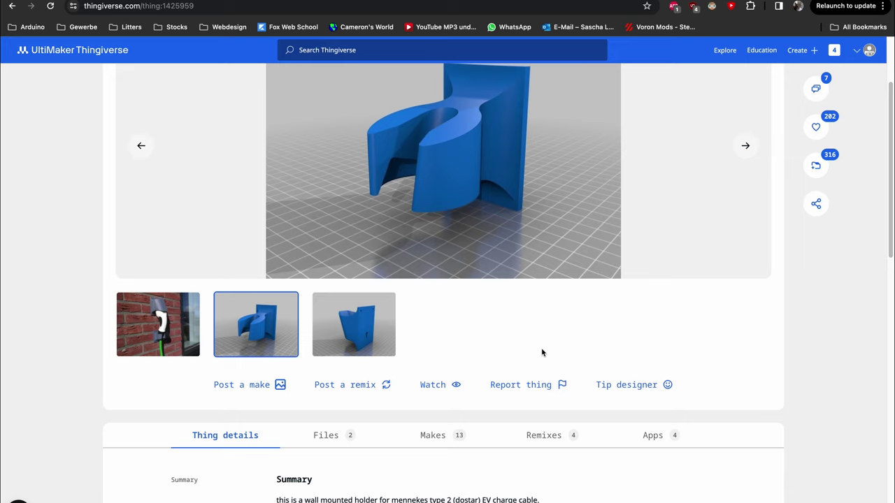
{"action": "scroll", "coordinate": [512, 239], "scroll_direction": "up", "scroll_amount": 2}
{"action": "left_click", "coordinate": [371, 409]}
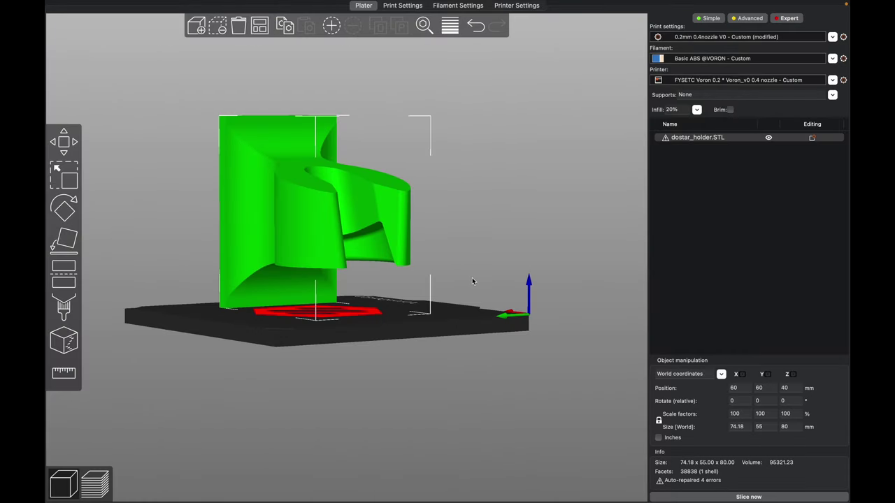
Step: Lay the holder flat on its mounting plate with Place on face, making it 80 × 55 × 74.18 mm
{"action": "left_click_drag", "start_coordinate": [472, 281], "coordinate": [489, 276]}
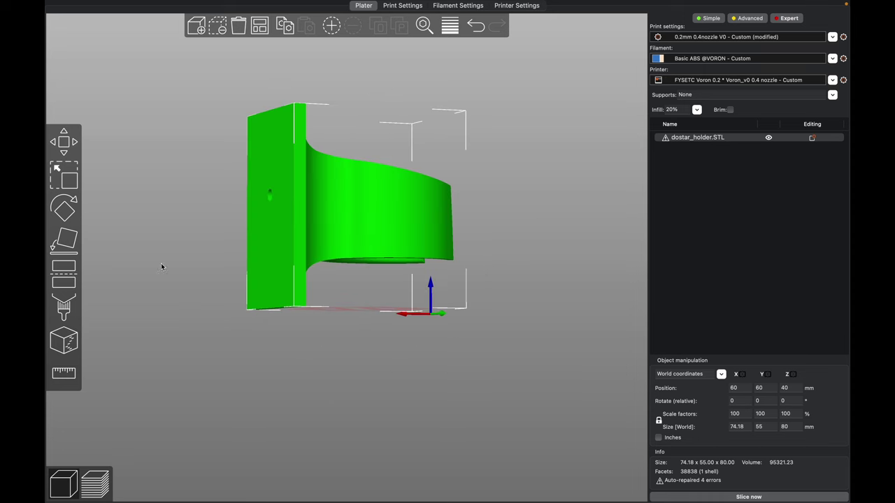
{"action": "left_click", "coordinate": [63, 239]}
{"action": "left_click", "coordinate": [252, 216]}
{"action": "left_click", "coordinate": [515, 382]}
{"action": "left_click_drag", "start_coordinate": [504, 314], "coordinate": [384, 291]}
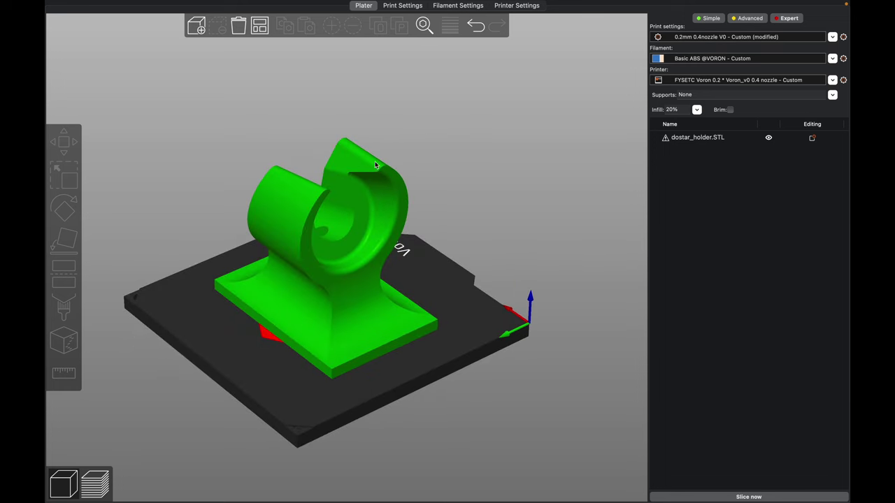
{"action": "left_click_drag", "start_coordinate": [462, 391], "coordinate": [159, 261]}
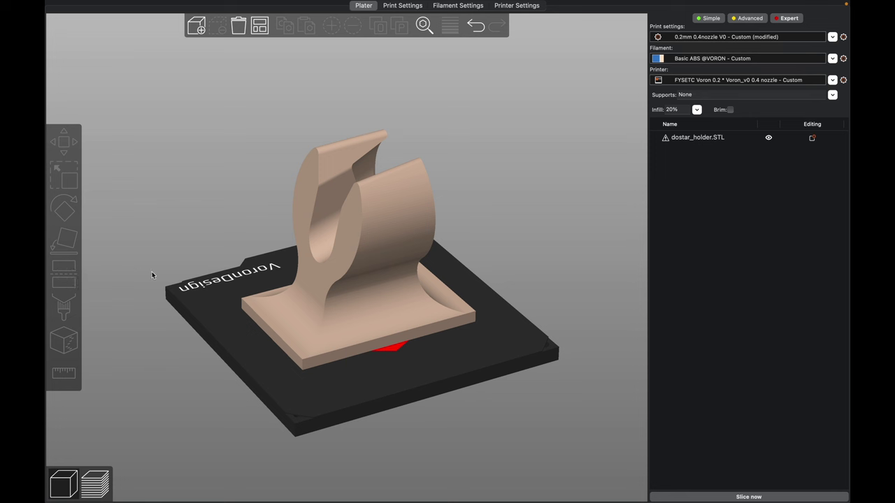
{"action": "key", "text": "super+a"}
Step: Cut the holder along a plane tilted about 54°, keeping Object B
{"action": "left_click", "coordinate": [65, 280]}
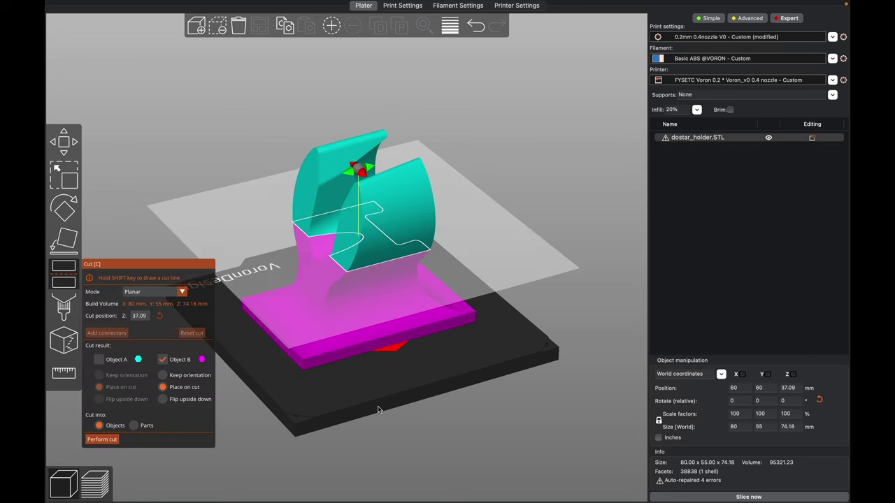
{"action": "left_click_drag", "start_coordinate": [377, 410], "coordinate": [374, 274]}
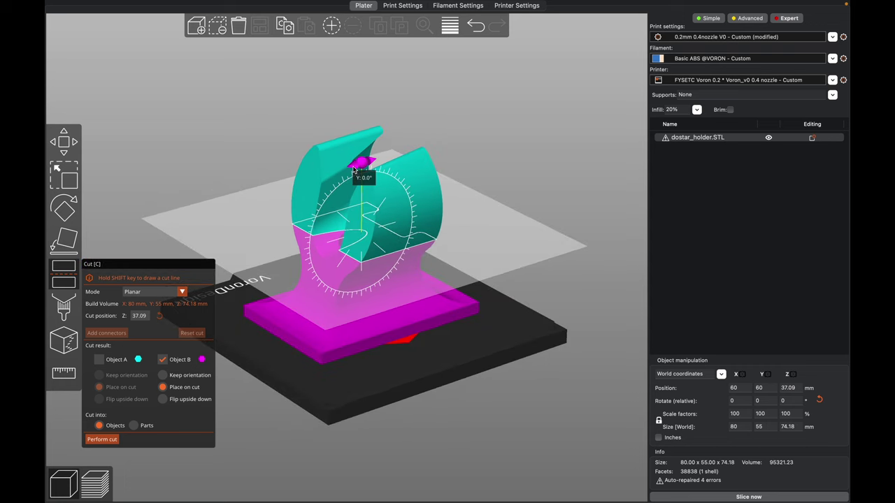
{"action": "left_click_drag", "start_coordinate": [354, 169], "coordinate": [269, 240]}
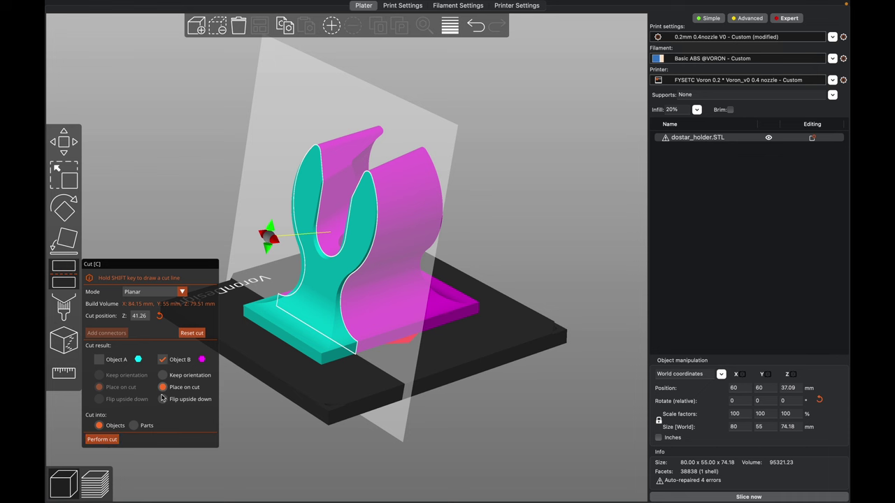
{"action": "left_click", "coordinate": [101, 438]}
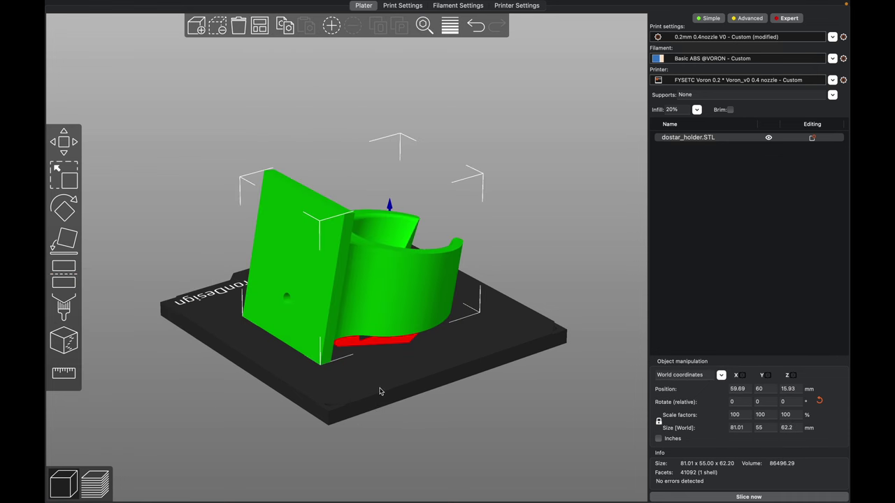
Step: Make a second tilted cut across the cup, keeping Object B, and slice the resulting piece
{"action": "key", "text": "4"}
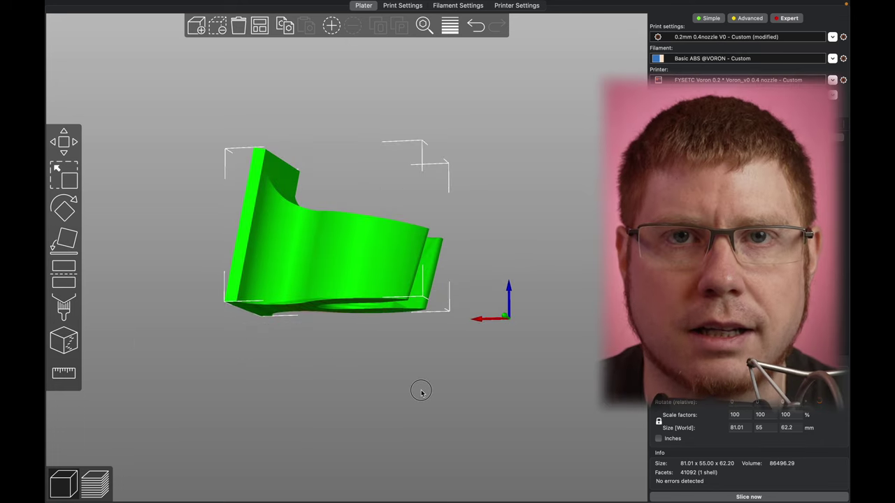
{"action": "key", "text": "0"}
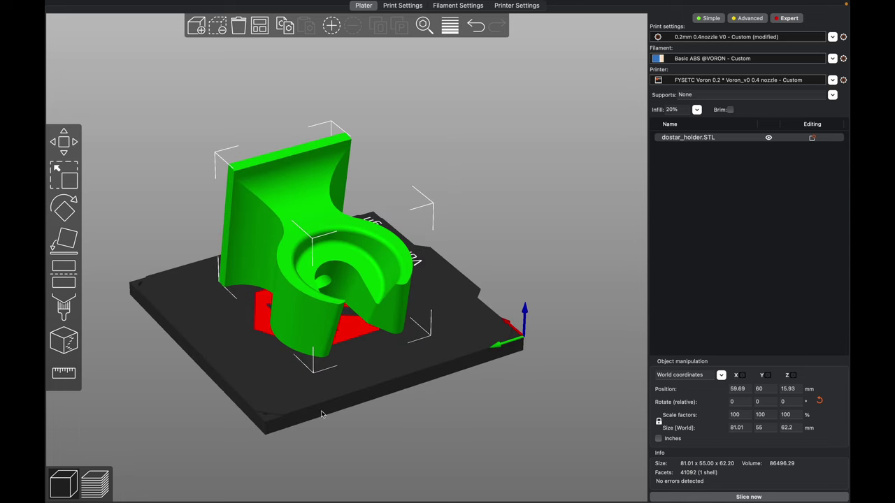
{"action": "left_click_drag", "start_coordinate": [318, 417], "coordinate": [133, 284]}
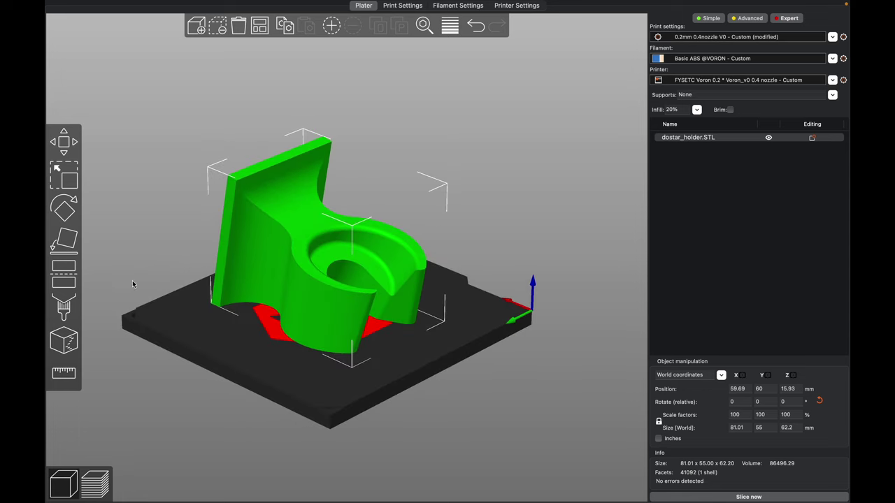
{"action": "left_click", "coordinate": [58, 269]}
{"action": "left_click_drag", "start_coordinate": [284, 315], "coordinate": [383, 285]}
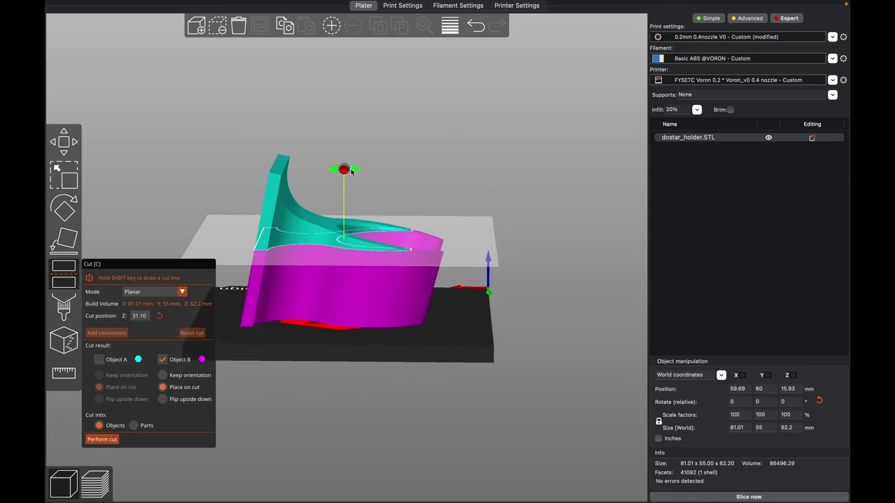
{"action": "mouse_move", "coordinate": [351, 171]}
{"action": "left_mouse_down"}
{"action": "mouse_move", "coordinate": [368, 140]}
{"action": "mouse_move", "coordinate": [360, 161]}
{"action": "left_mouse_up"}
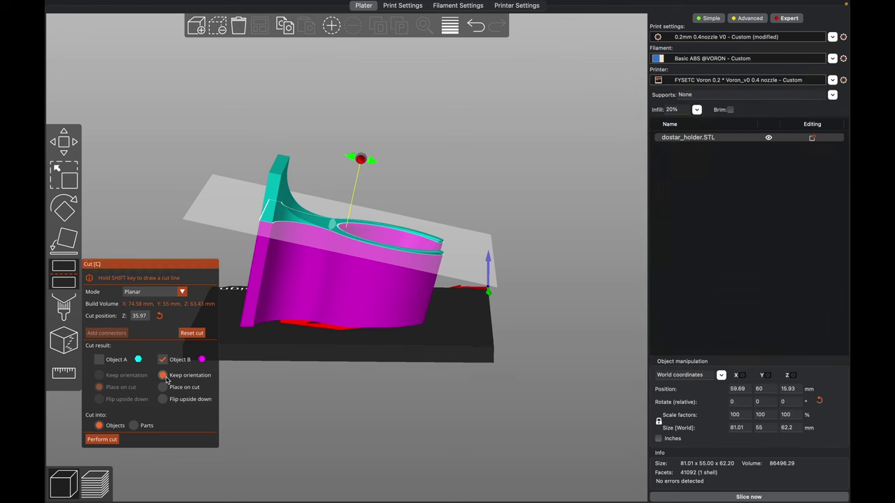
{"action": "left_click", "coordinate": [102, 440]}
{"action": "left_click_drag", "start_coordinate": [359, 415], "coordinate": [424, 446]}
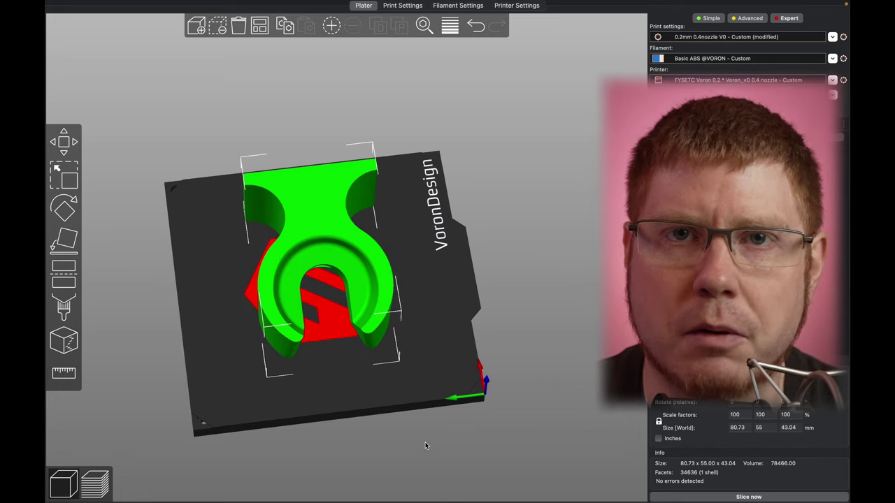
{"action": "key", "text": "ctrl+r"}
Step: Inspect the sliced preview, then slice dostar_holder_top.STL with supports set to Everywhere
{"action": "mouse_move", "coordinate": [399, 379]}
{"action": "left_mouse_down"}
{"action": "mouse_move", "coordinate": [434, 362]}
{"action": "mouse_move", "coordinate": [405, 375]}
{"action": "mouse_move", "coordinate": [381, 373]}
{"action": "mouse_move", "coordinate": [389, 369]}
{"action": "left_mouse_up"}
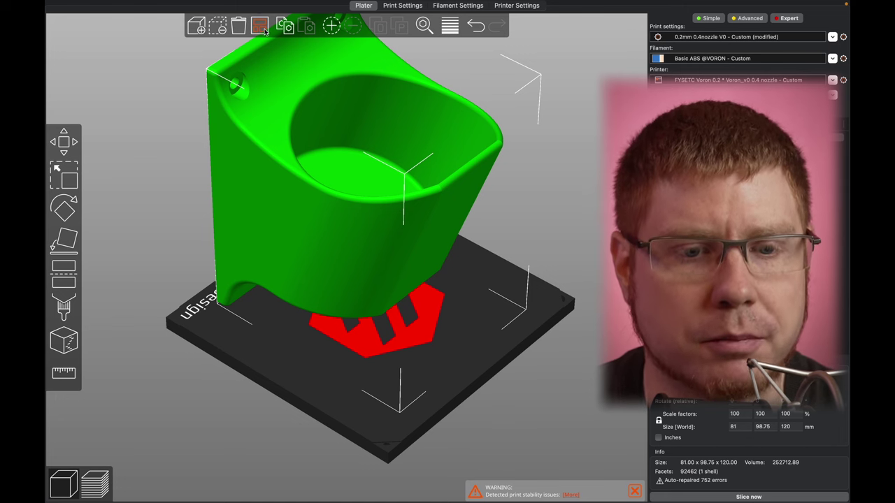
{"action": "left_click", "coordinate": [748, 497]}
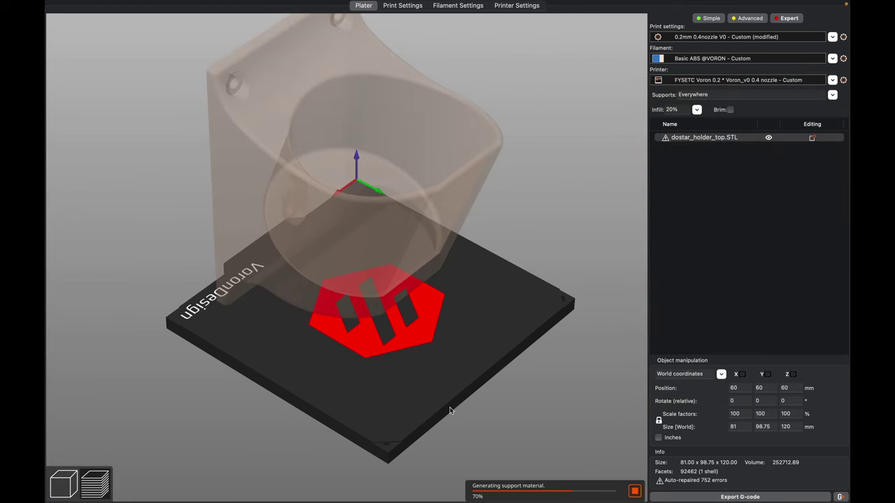
Step: Review the top piece's 4h46m support preview, with supports back to None
{"action": "left_click_drag", "start_coordinate": [451, 411], "coordinate": [457, 394]}
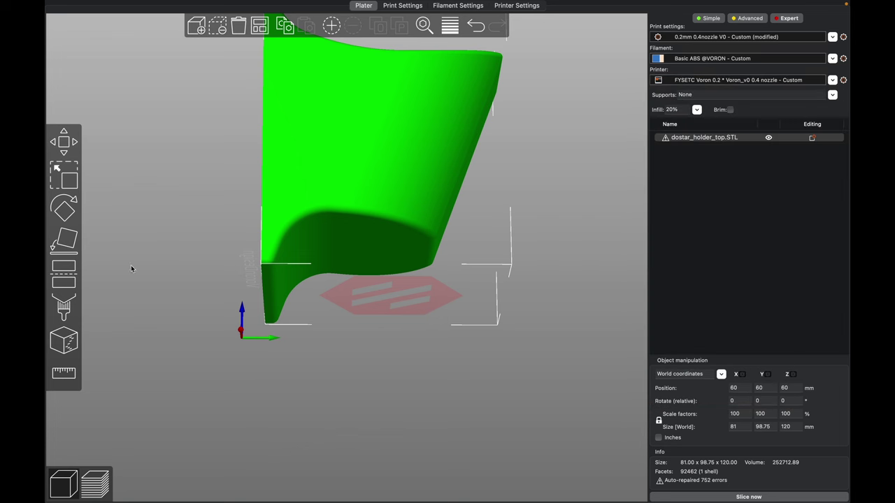
{"action": "left_click", "coordinate": [64, 266]}
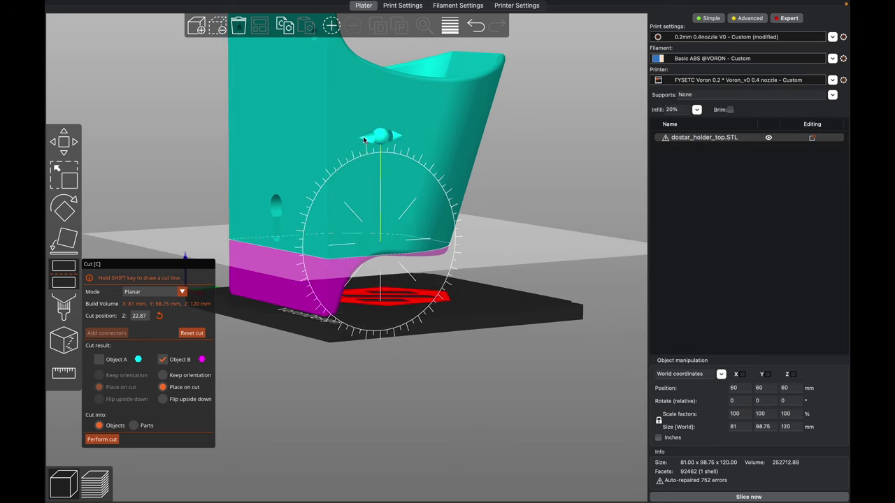
Step: Cut the top piece with a plane tilted 10° about X, keep Object A, and slice it
{"action": "left_click_drag", "start_coordinate": [364, 140], "coordinate": [376, 115]}
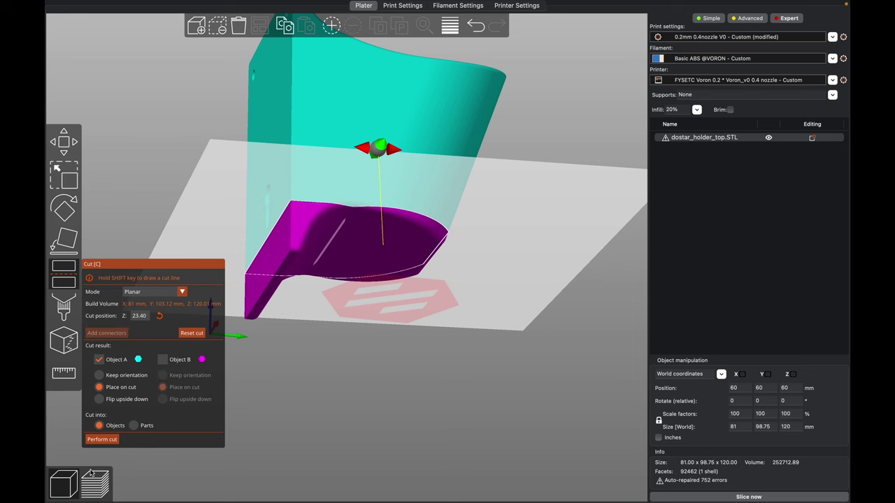
{"action": "left_click", "coordinate": [102, 439]}
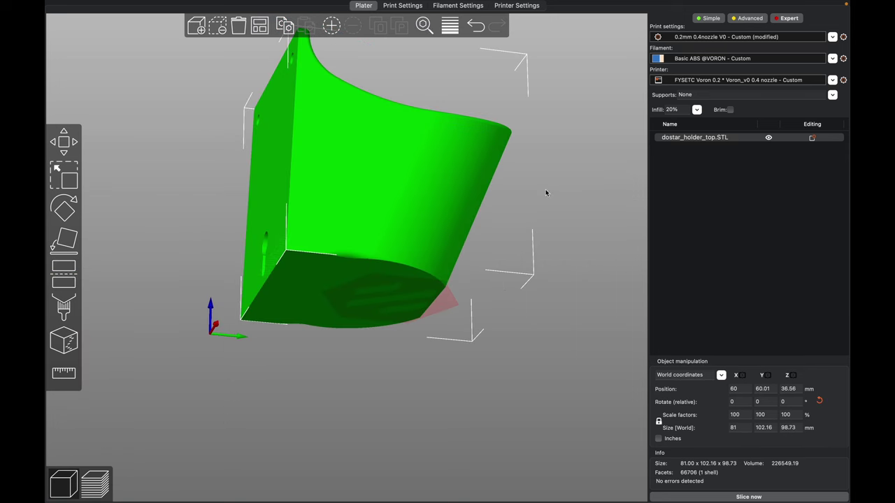
{"action": "left_click_drag", "start_coordinate": [546, 193], "coordinate": [523, 214]}
{"action": "left_click", "coordinate": [736, 497]}
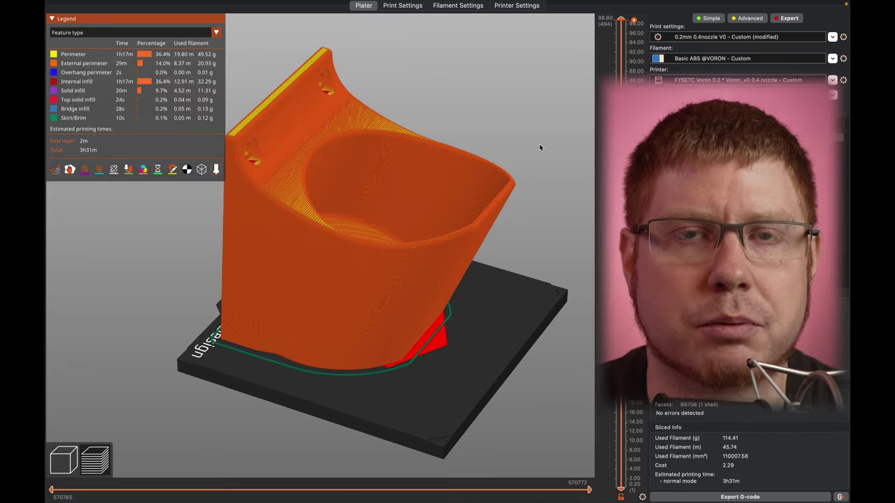
Step: Limit the sliced preview to layers up to 66.80 mm
{"action": "left_click", "coordinate": [618, 175]}
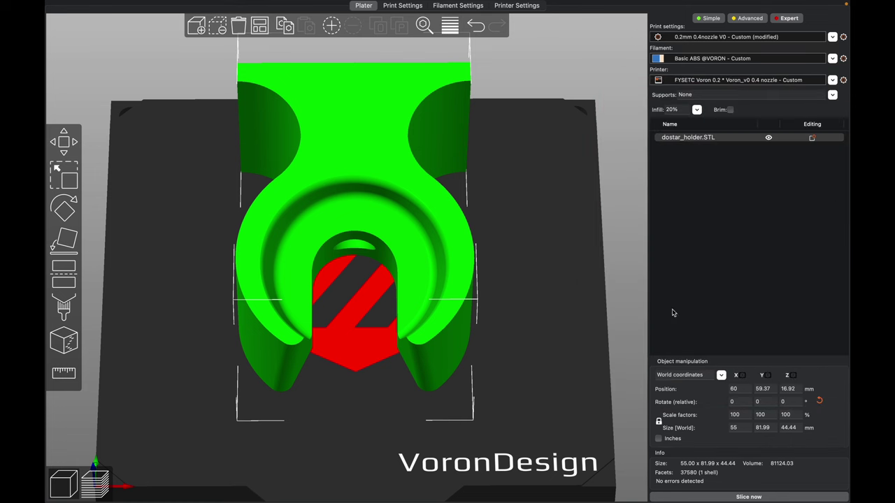
Step: Add a Generic-Cylinder part to dostar_holder.STL, place it in the centre hole and tilt it about 25° around X
{"action": "left_click", "coordinate": [814, 137]}
{"action": "left_click", "coordinate": [706, 396]}
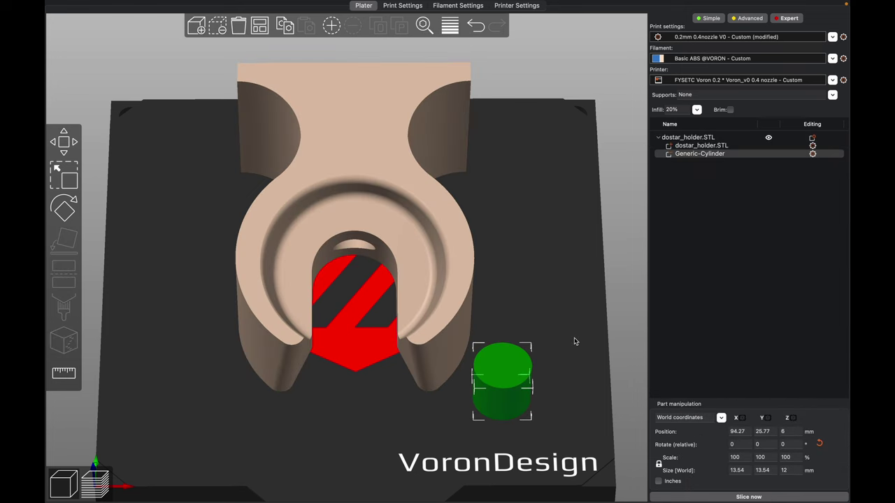
{"action": "left_click_drag", "start_coordinate": [573, 339], "coordinate": [580, 333]}
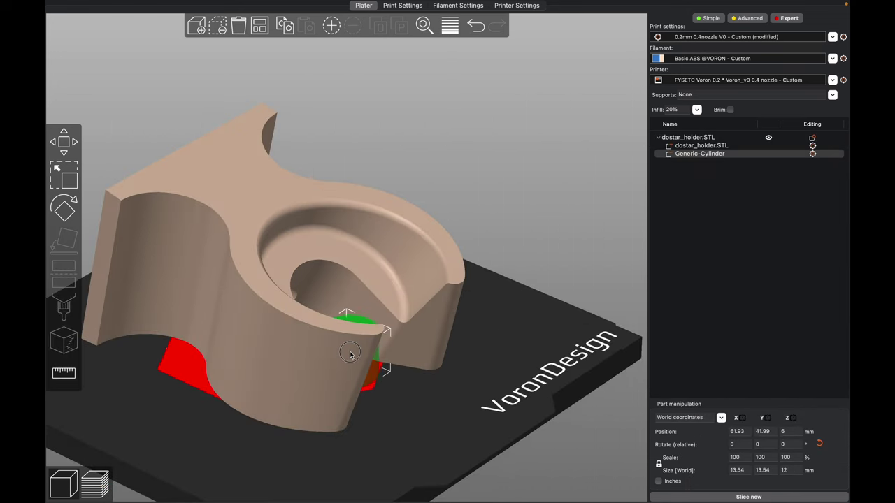
{"action": "mouse_move", "coordinate": [455, 406]}
{"action": "left_mouse_down"}
{"action": "mouse_move", "coordinate": [437, 408]}
{"action": "mouse_move", "coordinate": [439, 401]}
{"action": "left_mouse_up"}
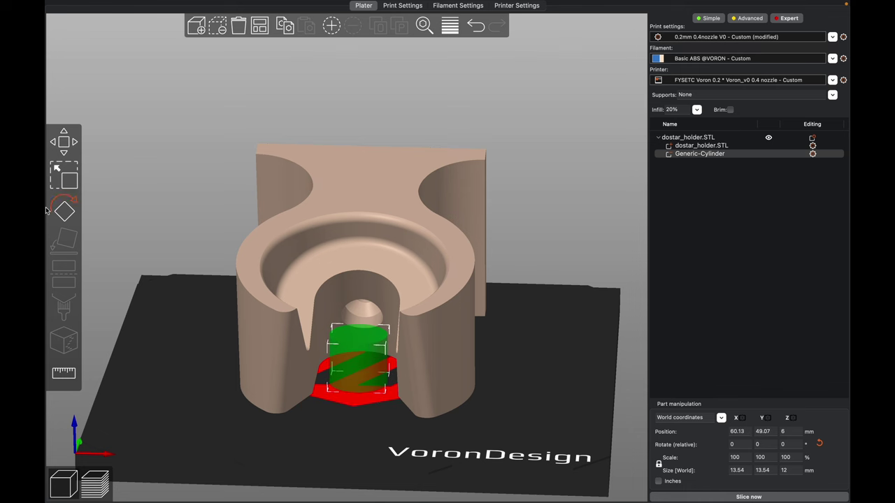
{"action": "left_click_drag", "start_coordinate": [126, 243], "coordinate": [580, 448]}
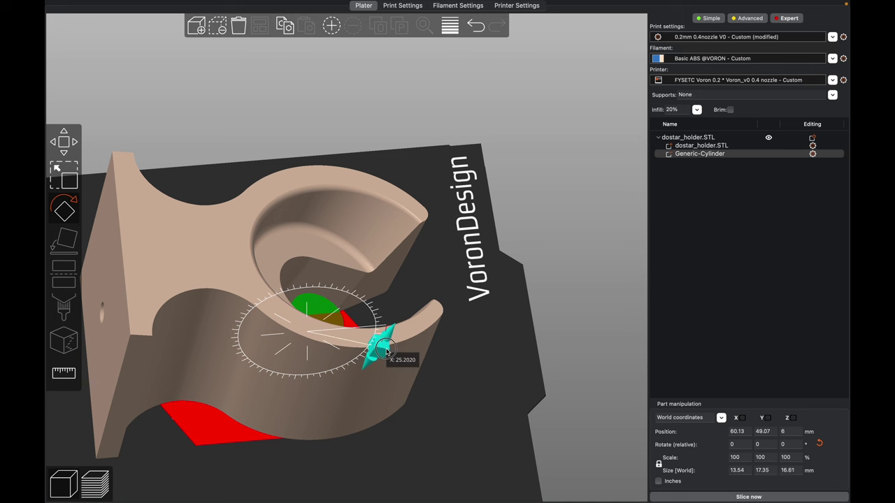
{"action": "left_click_drag", "start_coordinate": [384, 348], "coordinate": [462, 377]}
{"action": "left_click", "coordinate": [53, 143]}
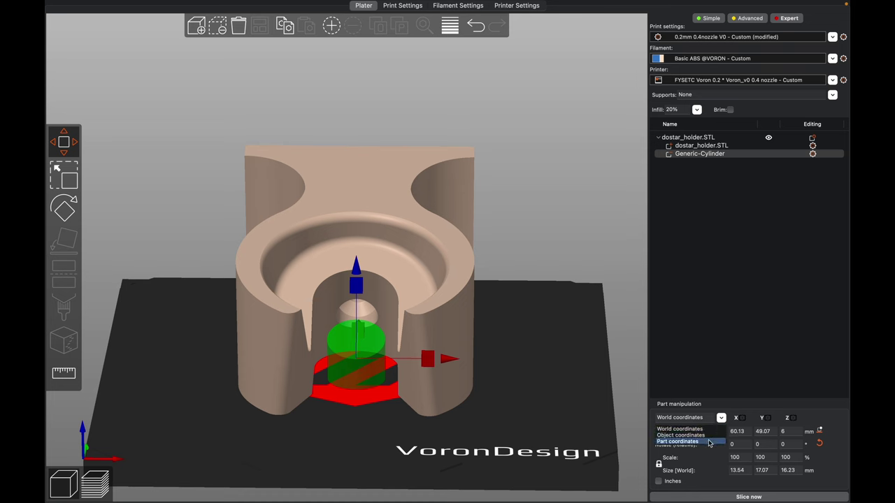
Step: Scale the cylinder up and set Size X to 25 mm, making it 25 × 25 × 54.45 mm
{"action": "scroll", "coordinate": [384, 430], "scroll_direction": "up", "scroll_amount": 5}
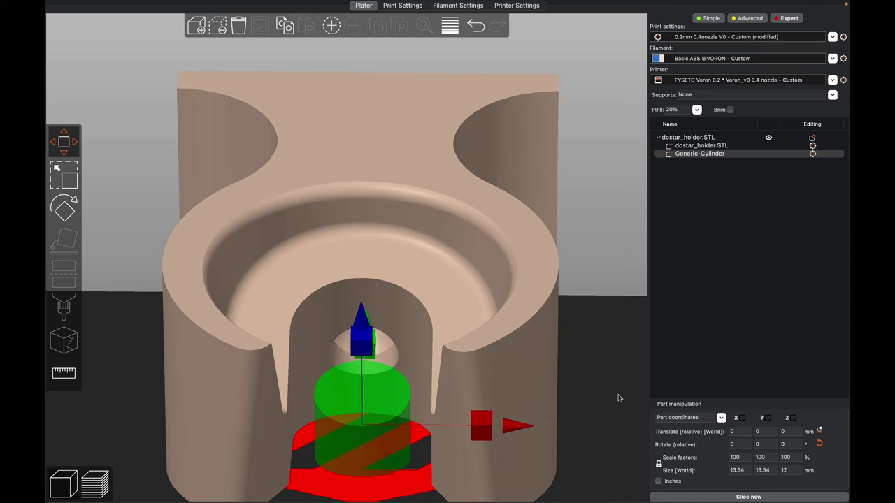
{"action": "scroll", "coordinate": [478, 410], "scroll_direction": "up", "scroll_amount": 3}
{"action": "middle_click_drag", "start_coordinate": [520, 308], "coordinate": [517, 265]}
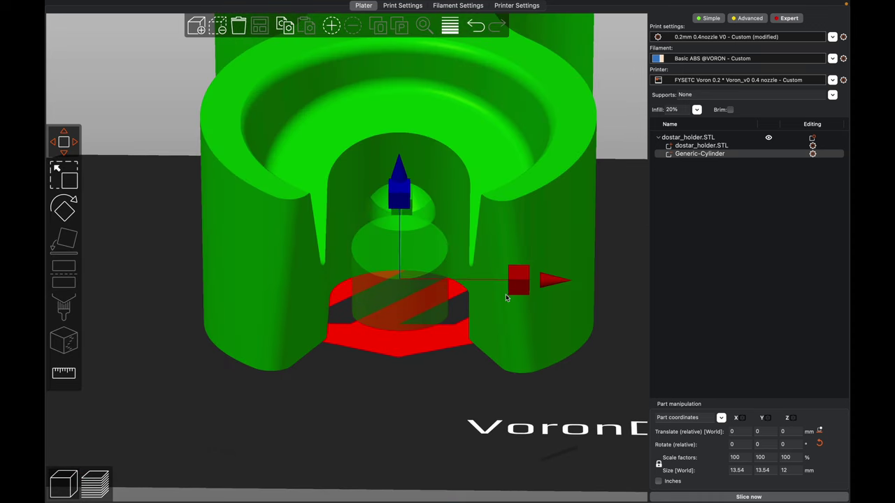
{"action": "key", "text": "s"}
{"action": "left_click_drag", "start_coordinate": [483, 222], "coordinate": [547, 151]}
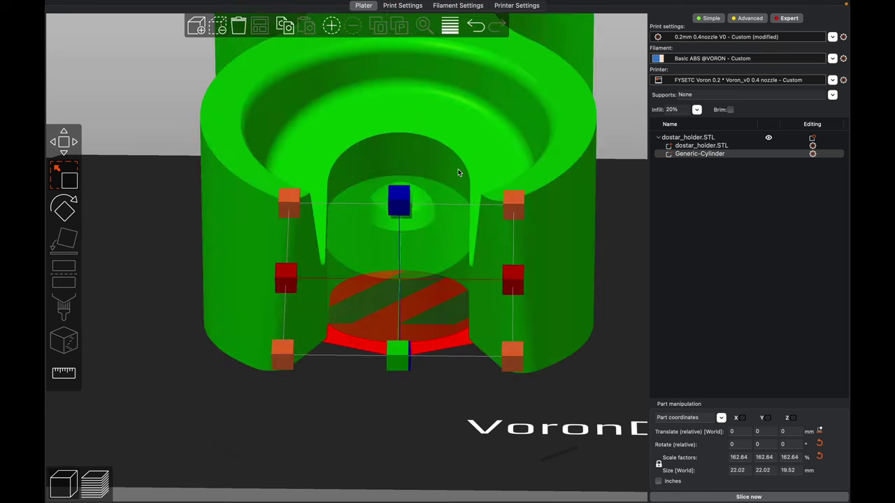
{"action": "left_click_drag", "start_coordinate": [399, 203], "coordinate": [404, 3]}
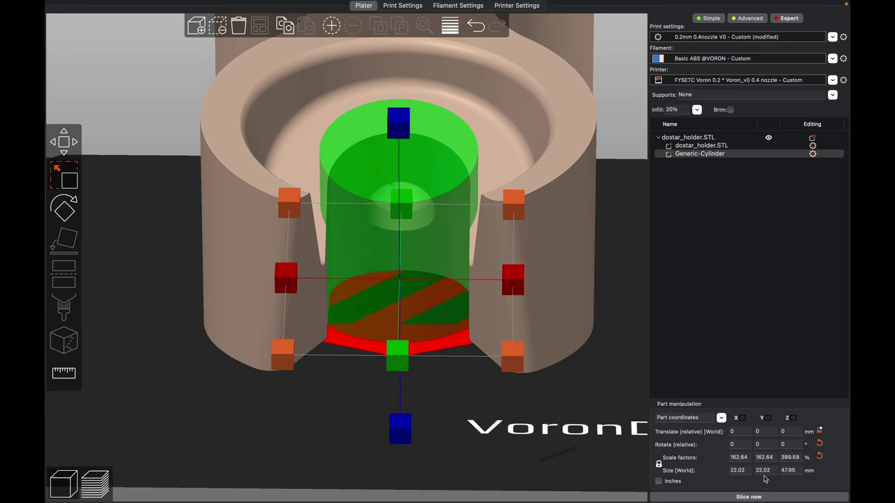
{"action": "left_click", "coordinate": [743, 472]}
{"action": "key", "text": "Return"}
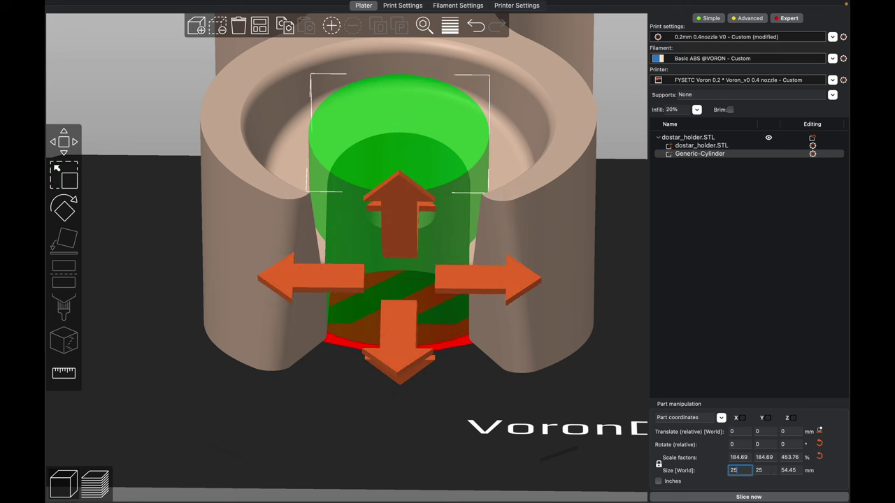
{"action": "left_click", "coordinate": [311, 416]}
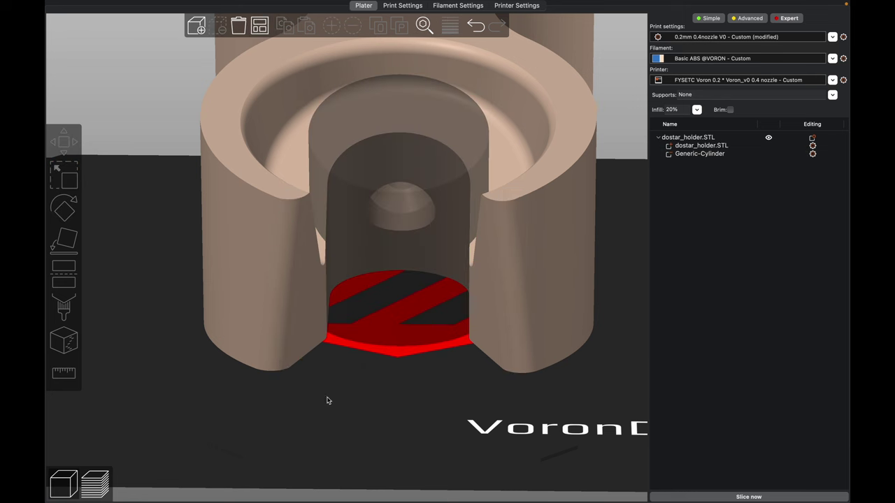
{"action": "left_click_drag", "start_coordinate": [372, 378], "coordinate": [369, 339]}
Step: Lower the Generic-Cylinder part along Z into the holder
{"action": "left_click", "coordinate": [369, 340]}
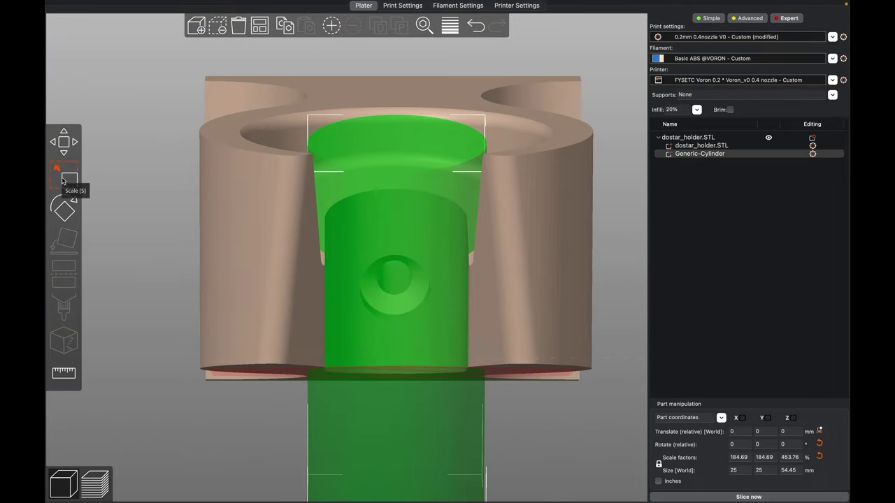
{"action": "mouse_move", "coordinate": [405, 80]}
{"action": "left_mouse_down"}
{"action": "mouse_move", "coordinate": [408, 110]}
{"action": "mouse_move", "coordinate": [398, 95]}
{"action": "left_mouse_up"}
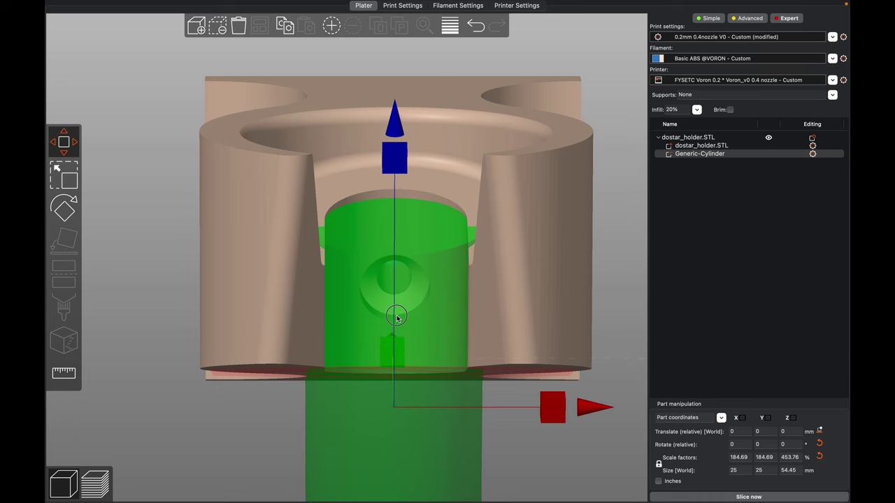
{"action": "left_click_drag", "start_coordinate": [397, 317], "coordinate": [396, 314]}
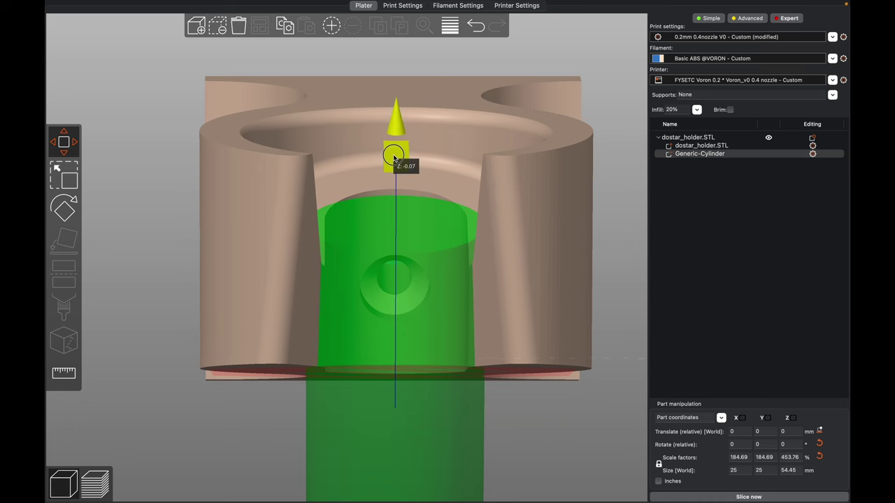
Step: Straighten the cylinder upright, lower it further, and confirm from top view it is centred in the hole
{"action": "left_click", "coordinate": [621, 333]}
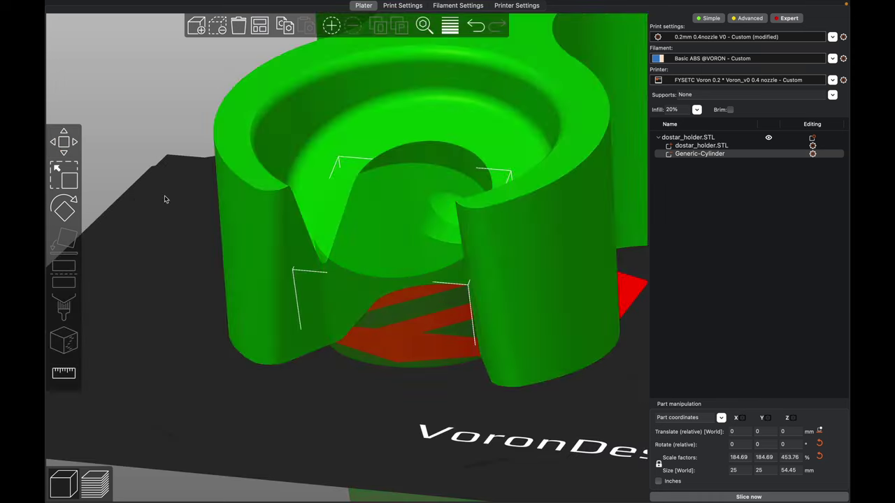
{"action": "key", "text": "r"}
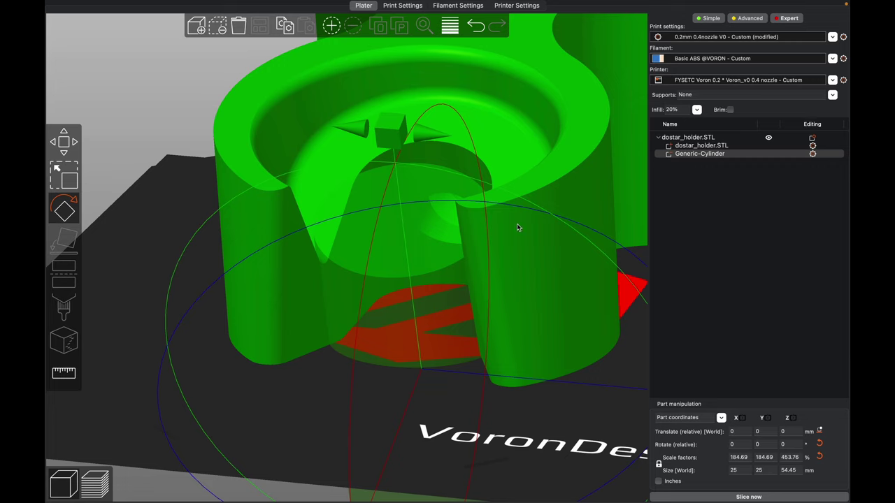
{"action": "scroll", "coordinate": [522, 293], "scroll_direction": "down", "scroll_amount": 5}
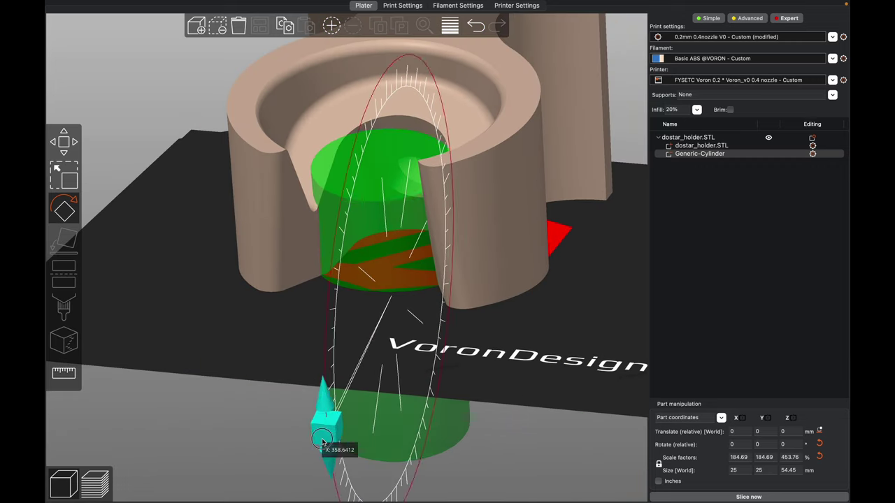
{"action": "key", "text": "m"}
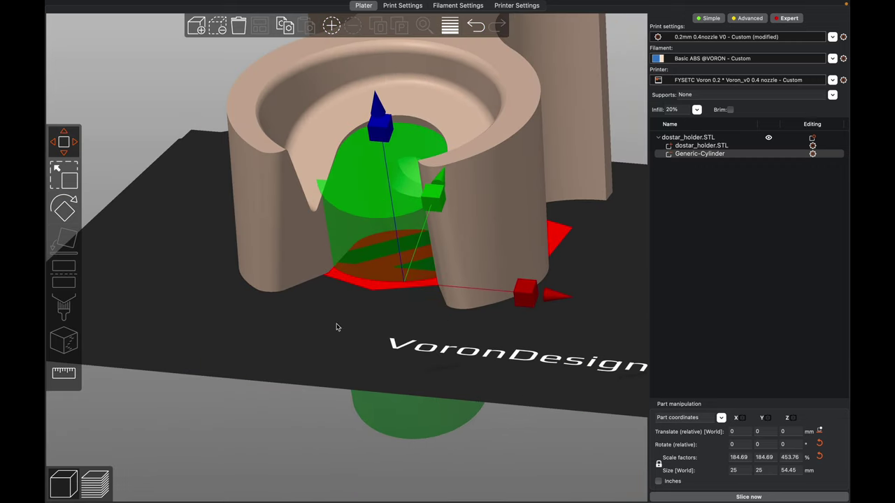
{"action": "left_click", "coordinate": [70, 202]}
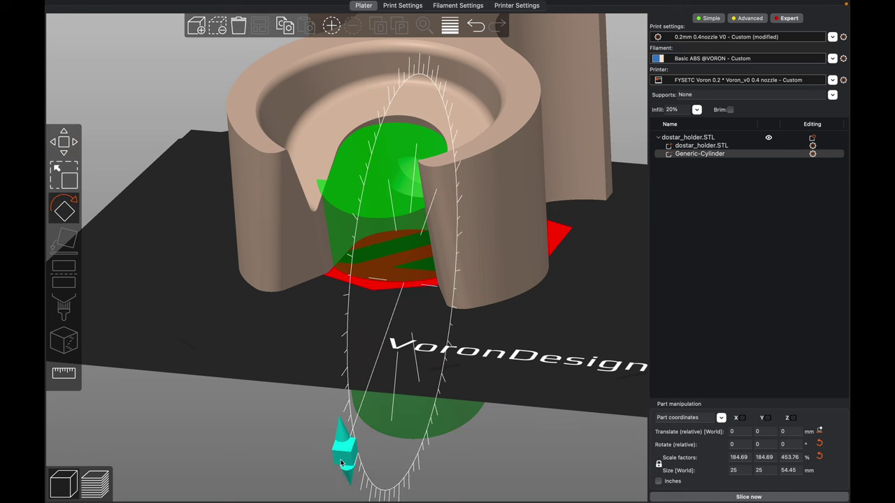
{"action": "key", "text": "m"}
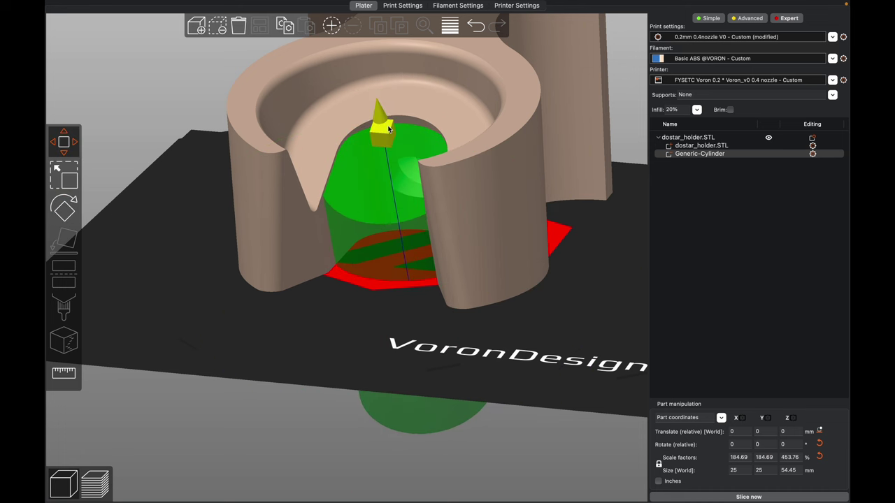
{"action": "left_click_drag", "start_coordinate": [389, 129], "coordinate": [381, 112]}
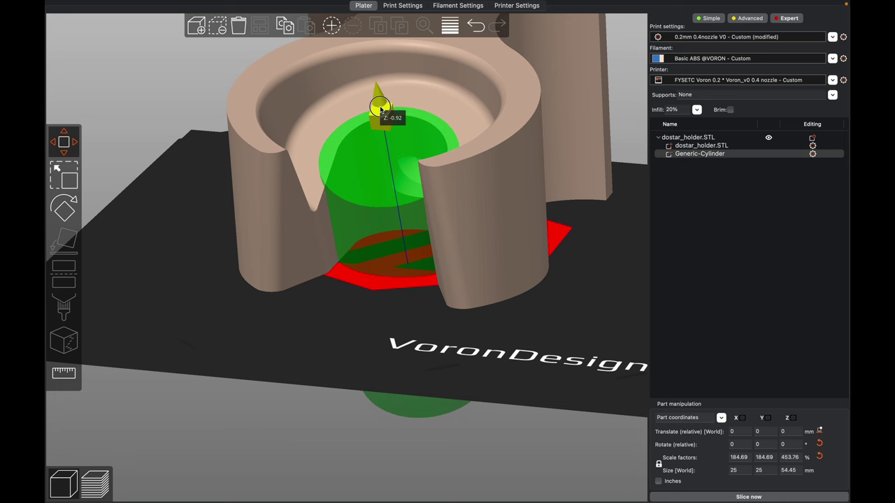
{"action": "key", "text": "1"}
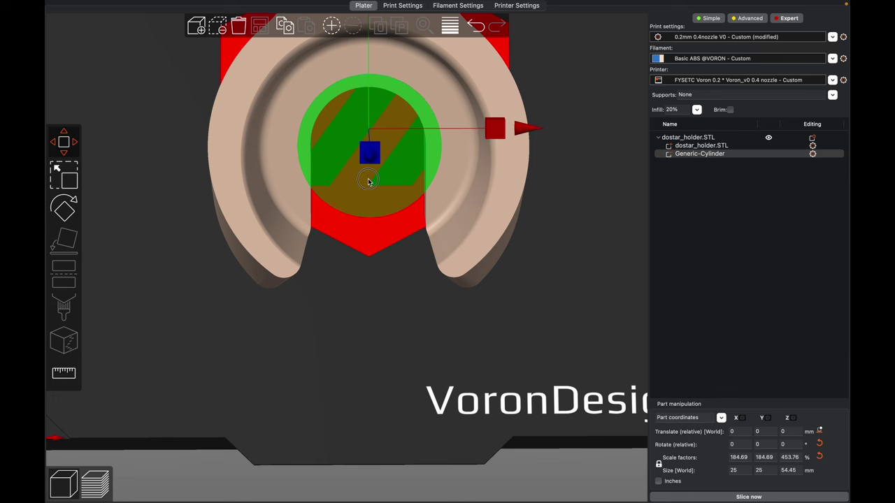
{"action": "left_click_drag", "start_coordinate": [384, 327], "coordinate": [385, 293]}
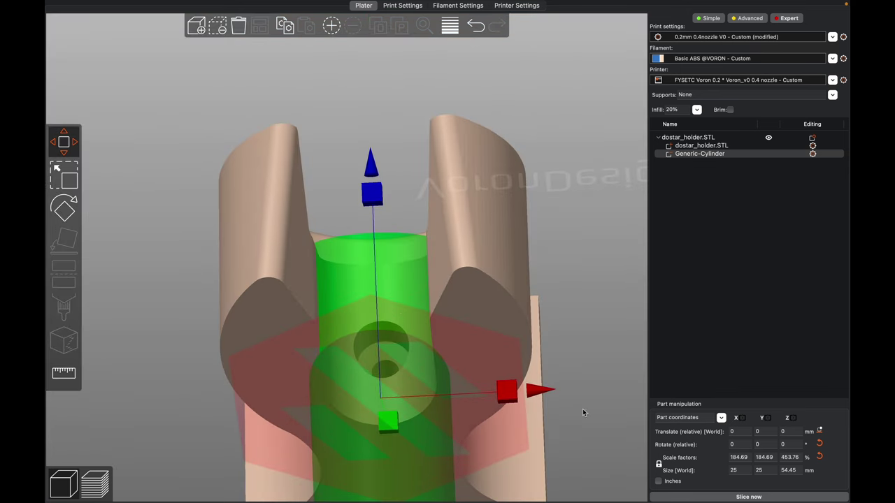
Step: Slice the holder with the cylinder cut, estimating 1h28m and 38.81 g of filament
{"action": "left_click", "coordinate": [749, 496]}
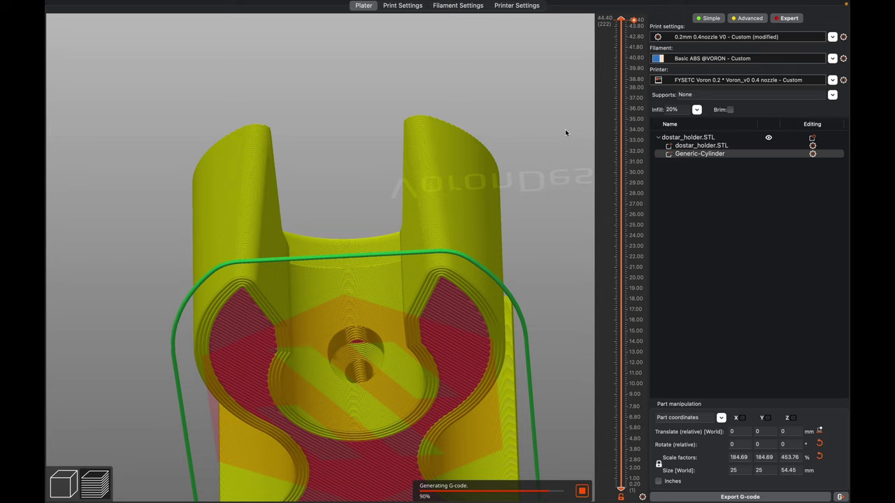
{"action": "left_click_drag", "start_coordinate": [538, 104], "coordinate": [539, 134]}
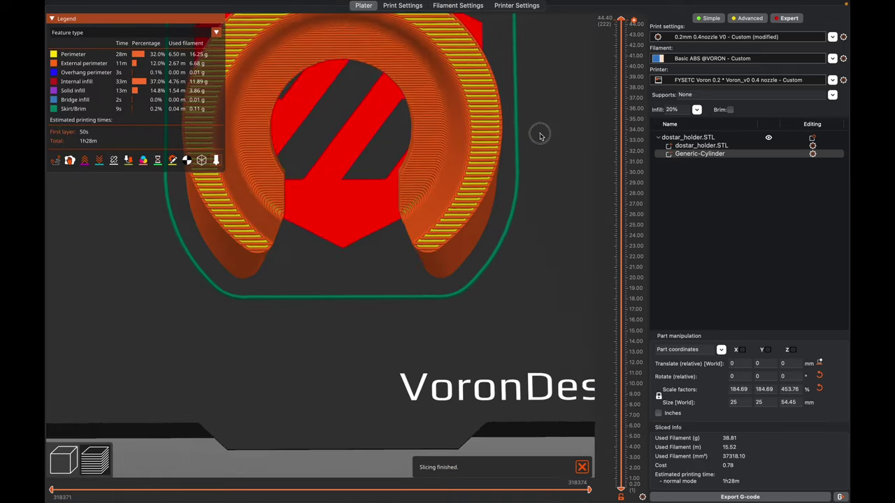